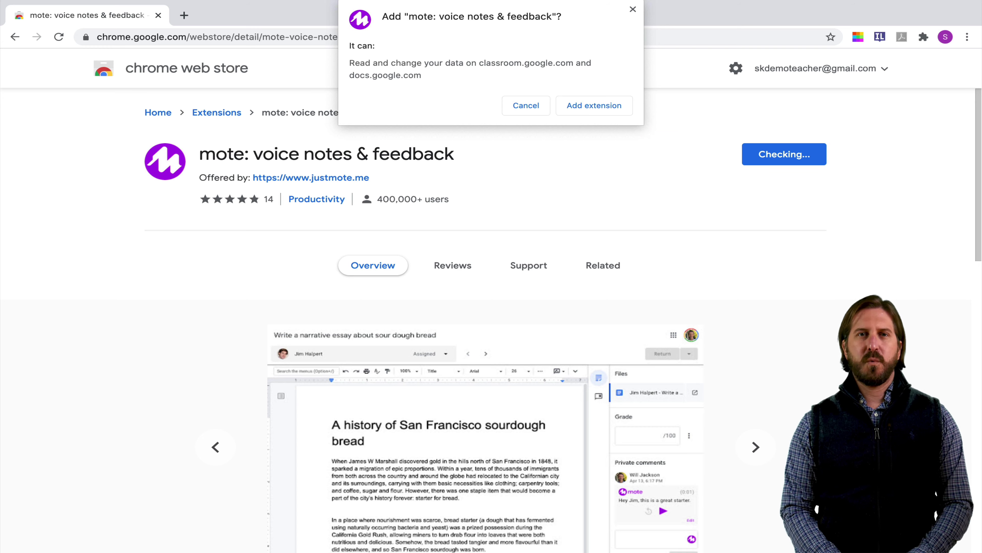
Add the "mote: voice notes & feedback" extension to Chrome
key(Return)
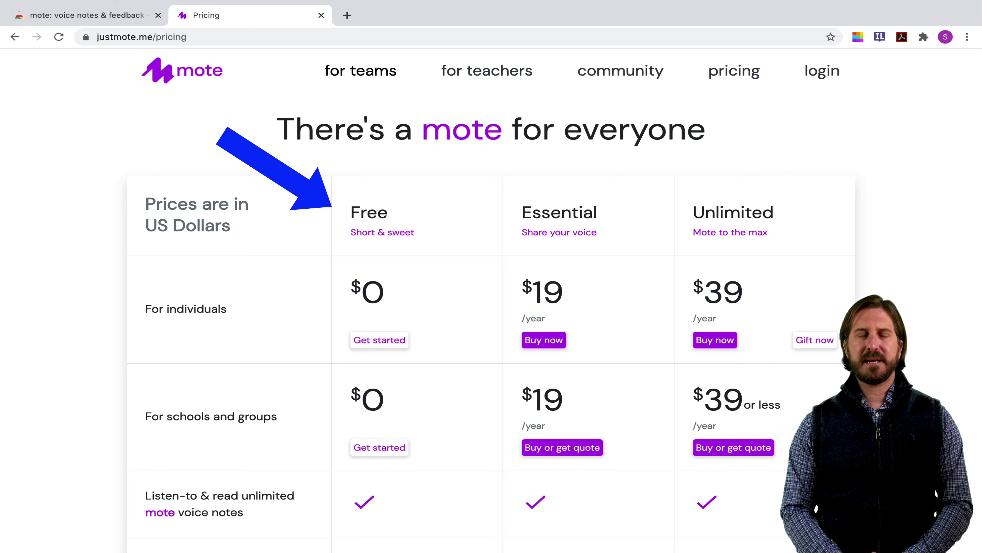
Examine the mote pricing table, comparing the features of the Free, Essential and Unlimited plans
scroll(491, 294, down, 3)
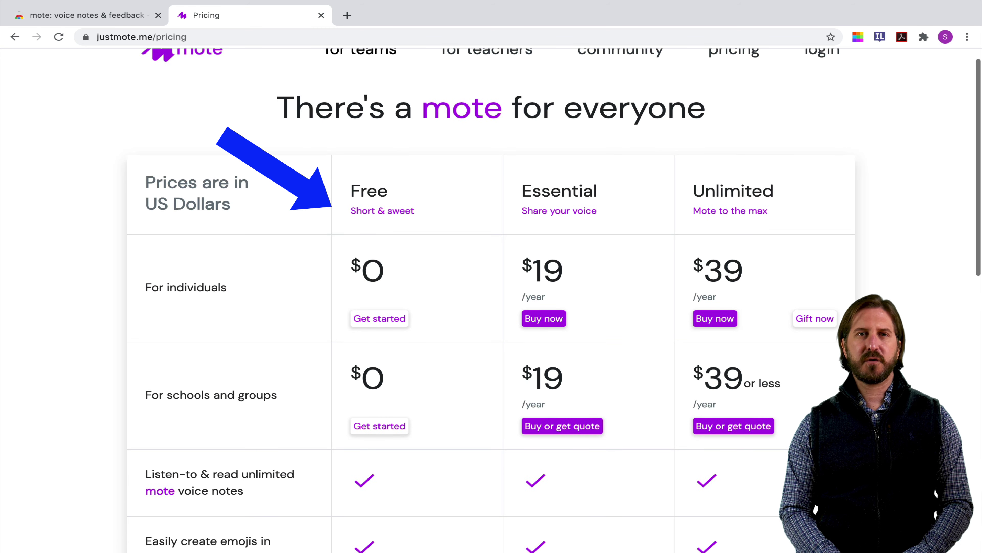
scroll(492, 295, down, 4)
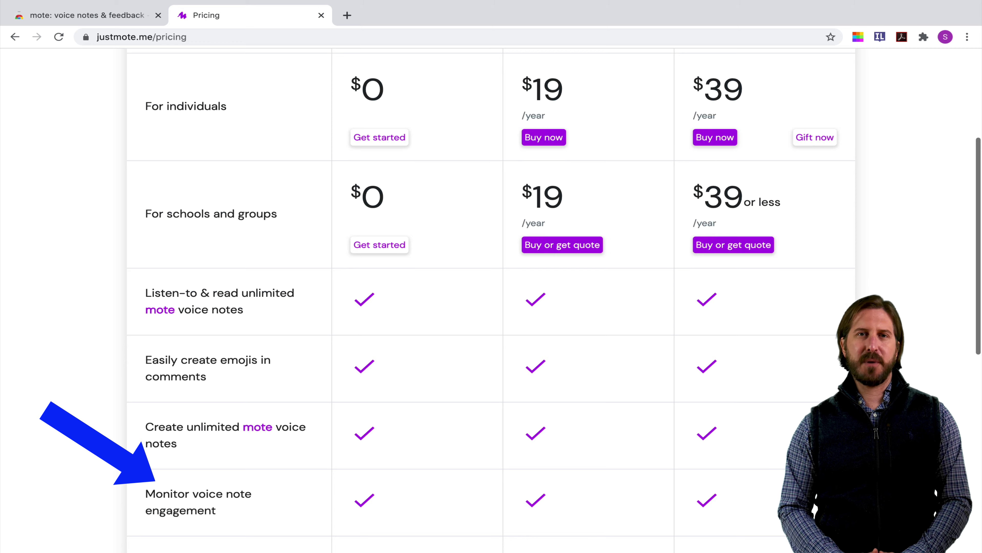
scroll(491, 302, down, 5)
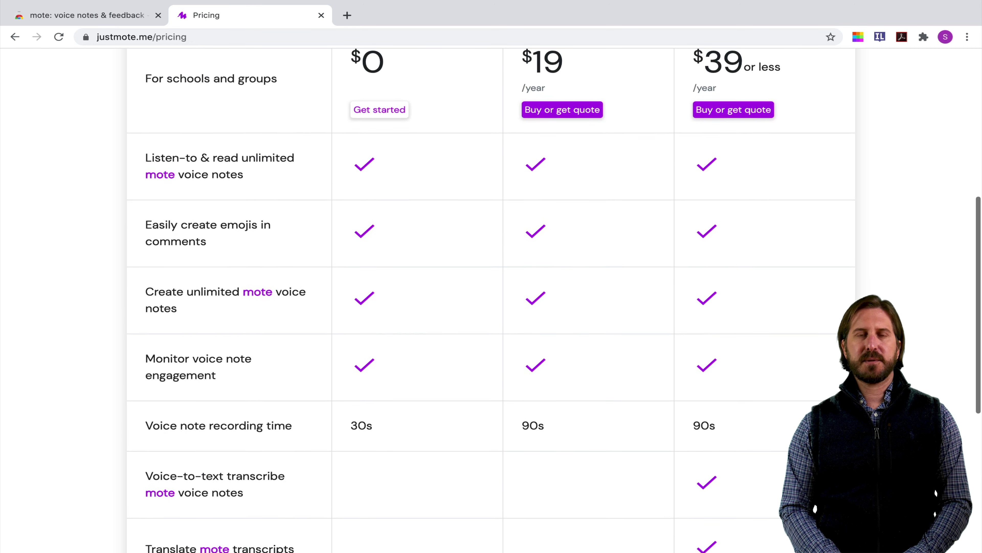
scroll(491, 302, down, 5)
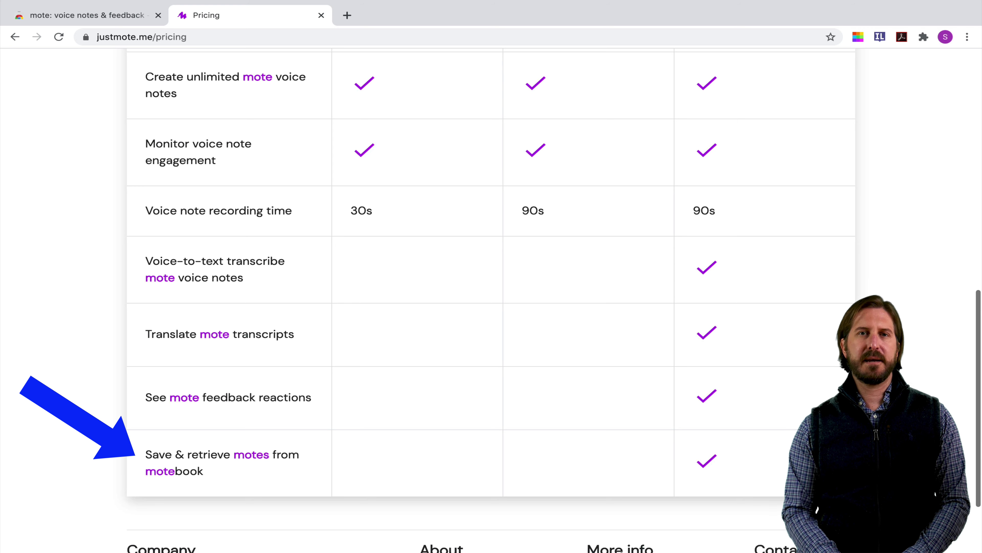
scroll(492, 302, up, 10)
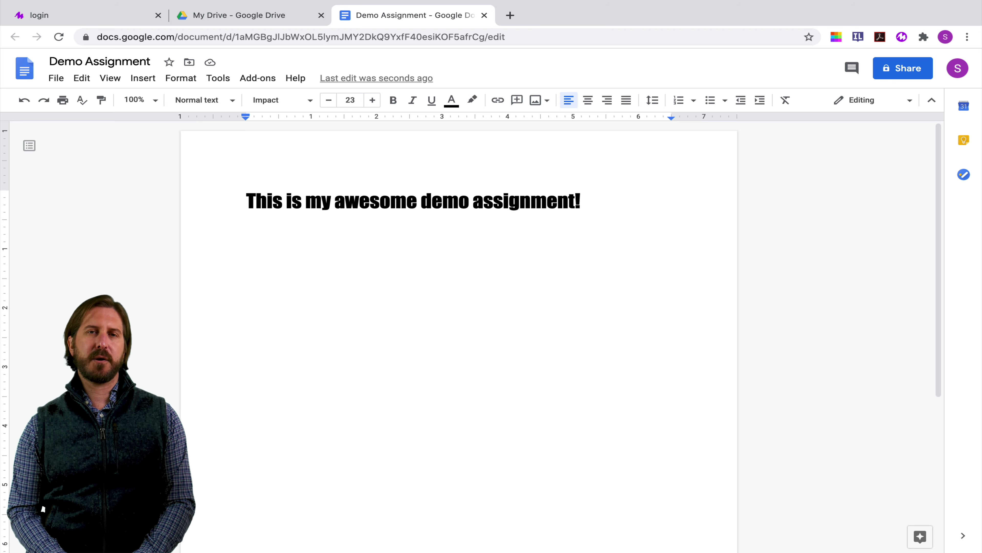
Add a comment on the word "assignment!" in the Demo Assignment document and record a mote voice note in it
drag(581, 202, 473, 201)
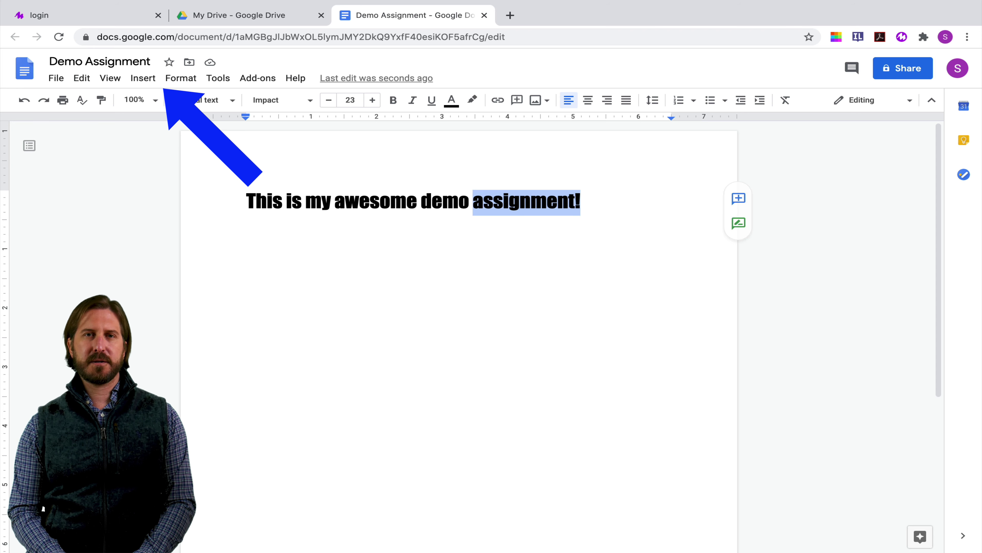
click(143, 78)
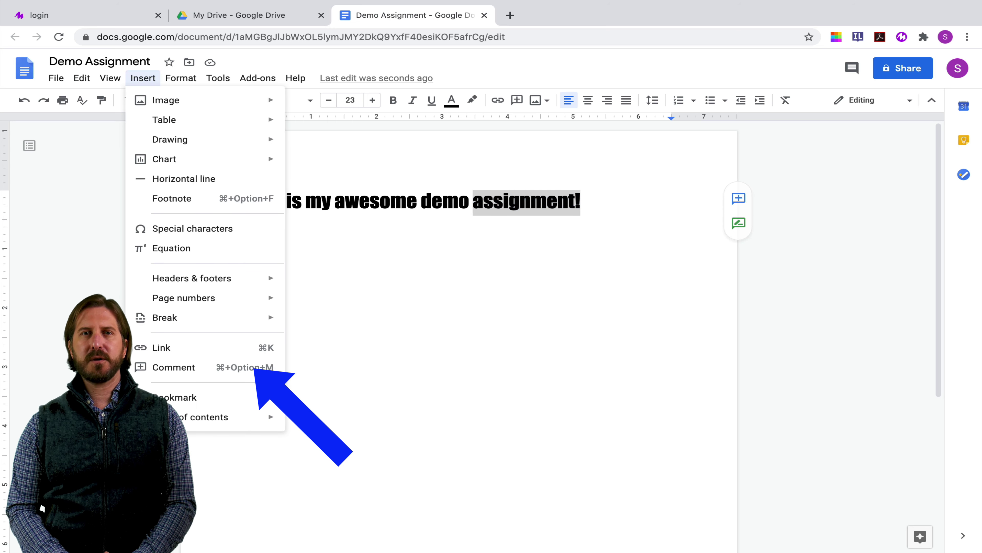
click(173, 367)
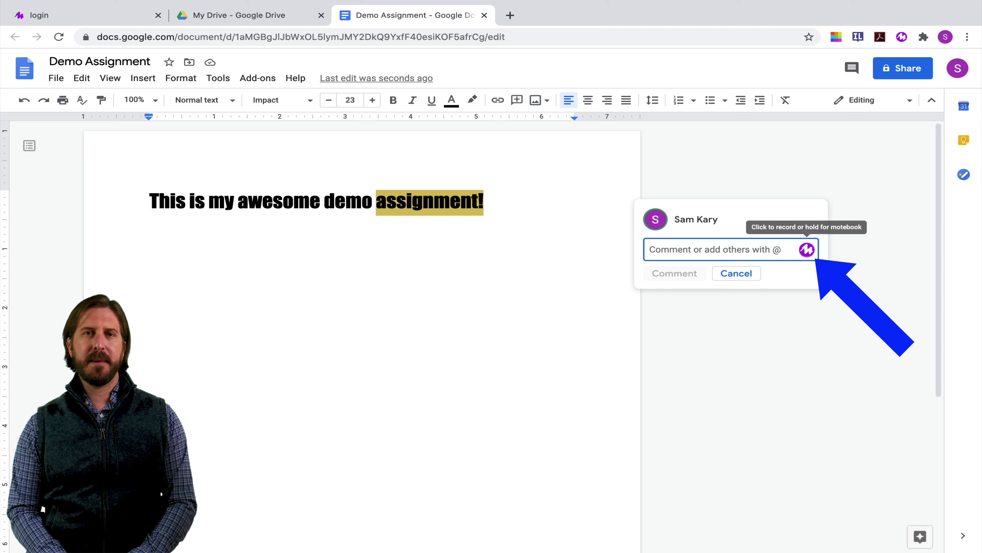
click(807, 250)
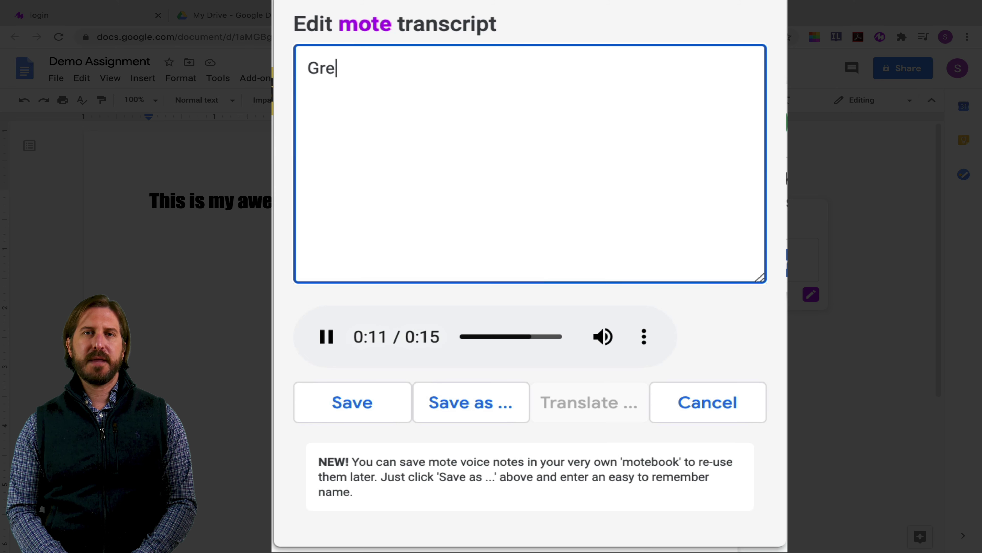
Edit the voice note transcript to read "Great job on this assignment, but make sure your paper has more than one sentence!"
text(at job on this)
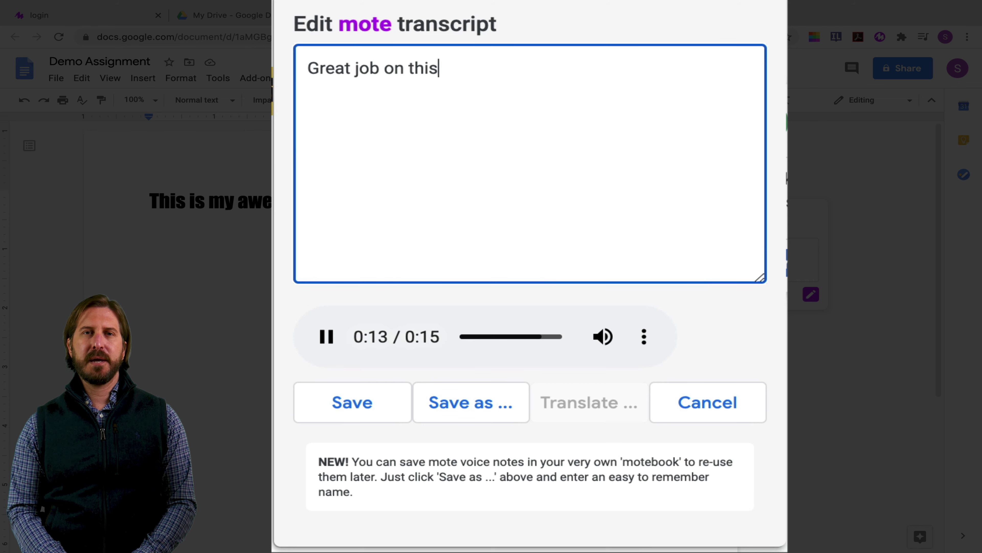
text( assignment, but make )
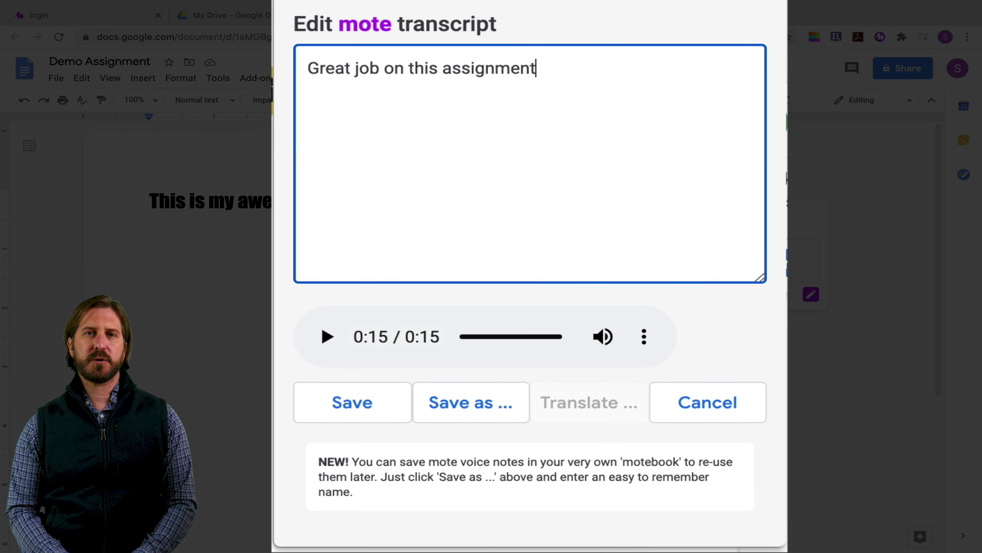
text(sure)
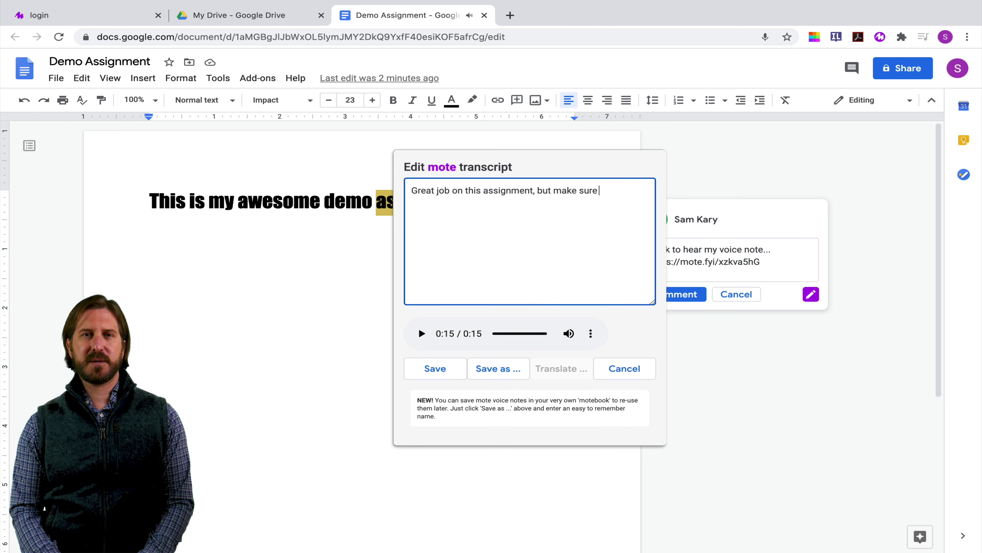
text( your paper has)
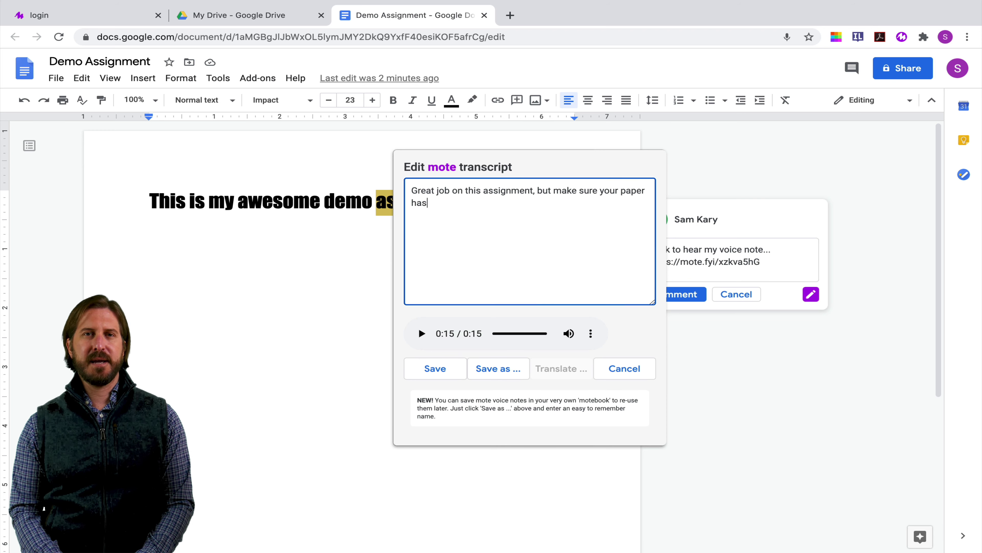
text( more than one sentence!)
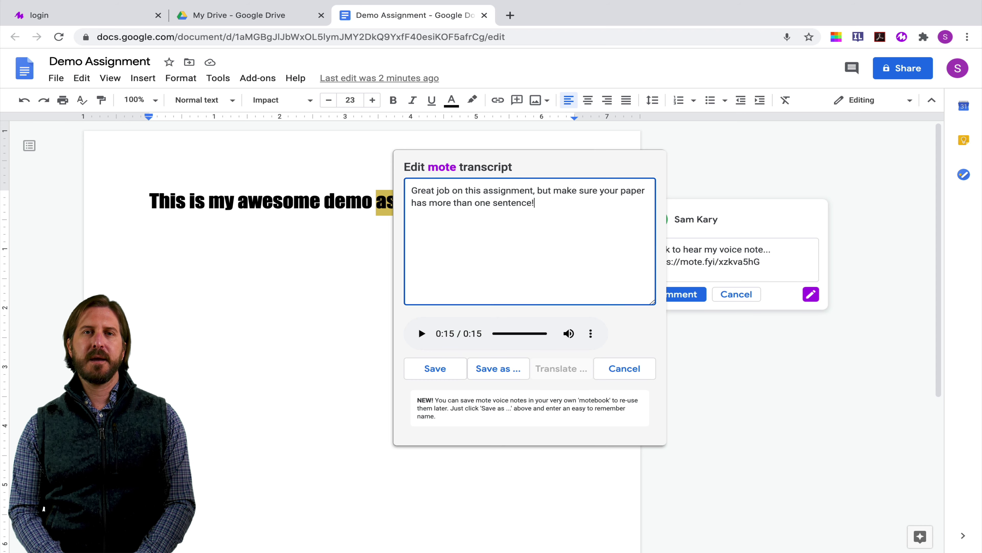
Save the voice note to the motebook under the name "Too short"
click(498, 368)
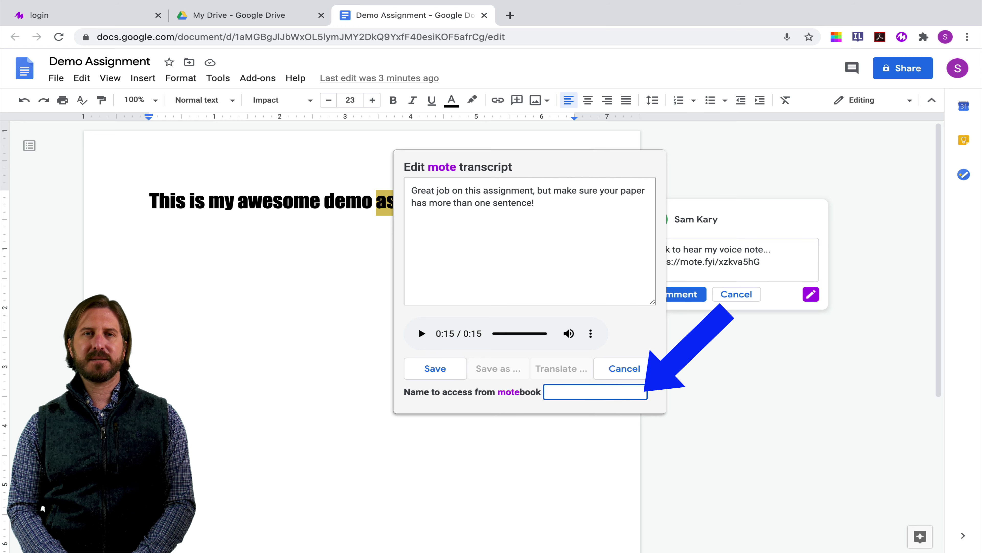
text(T)
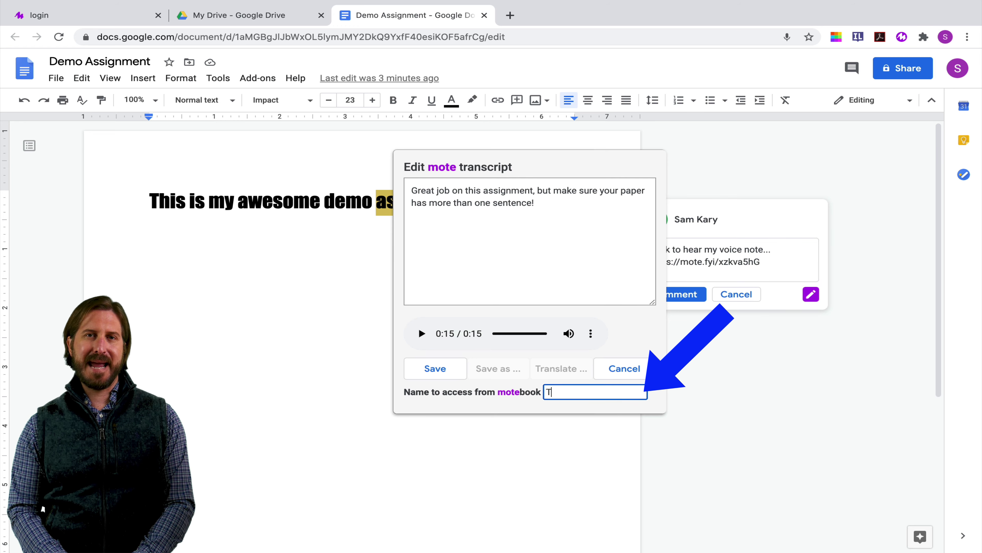
text(oo short)
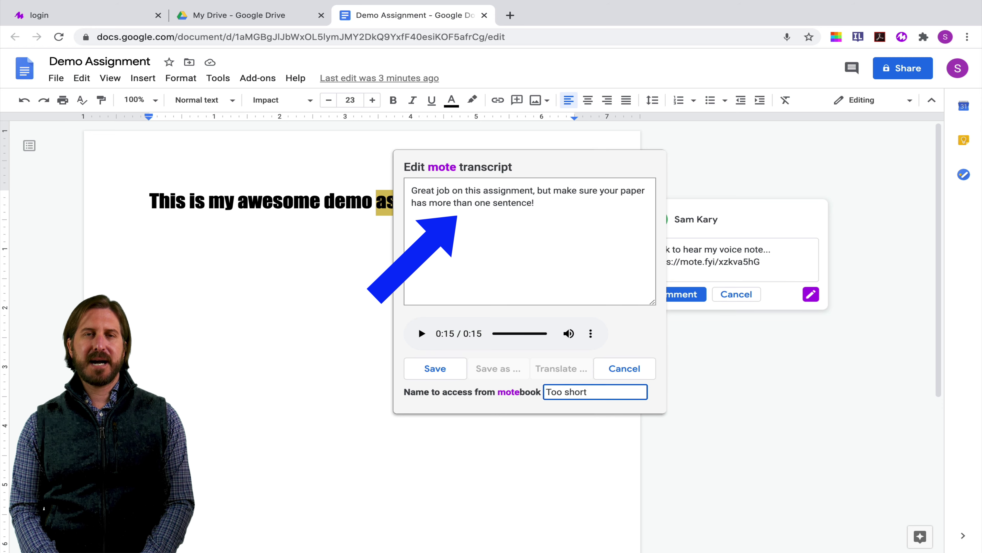
key(Return)
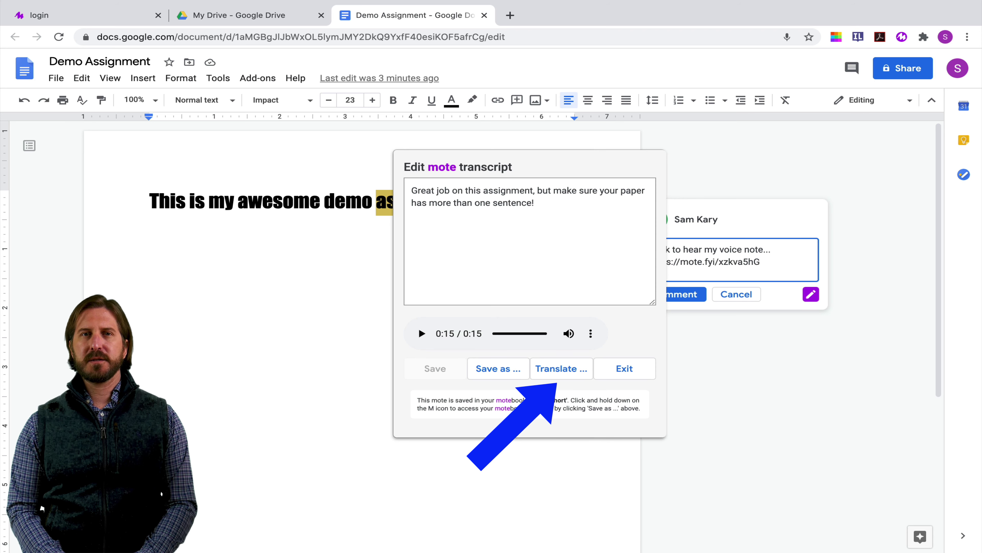
Translate the mote transcript into Spanish and post the voice note comment on the document
click(561, 368)
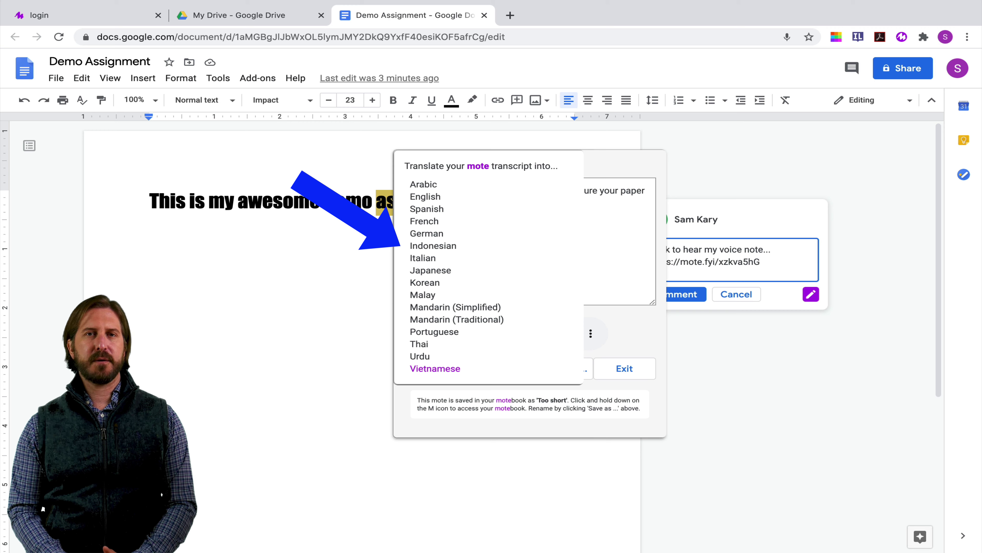
click(427, 209)
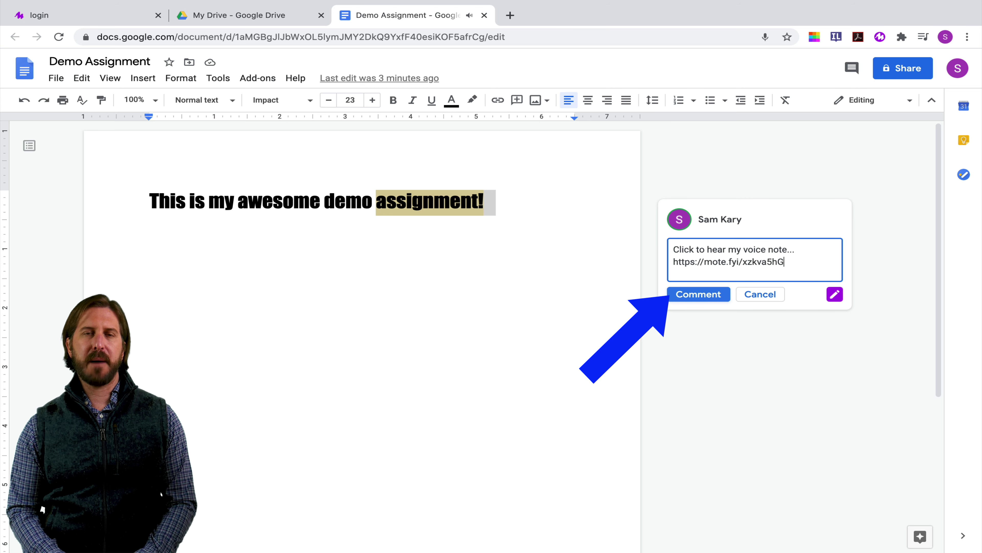
key(ctrl+Return)
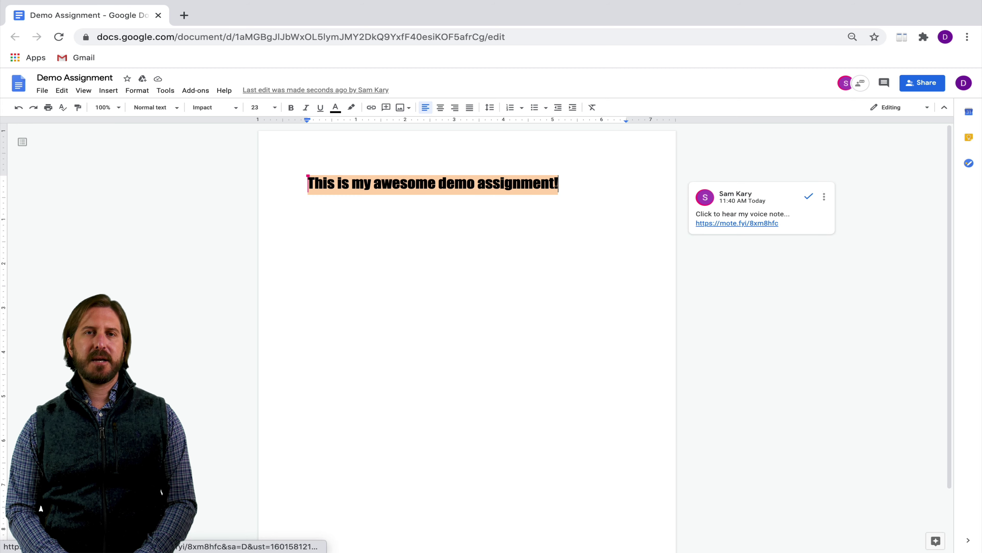
In the student's account, open the voice note link from the comment and add the mote extension to Chrome
click(737, 223)
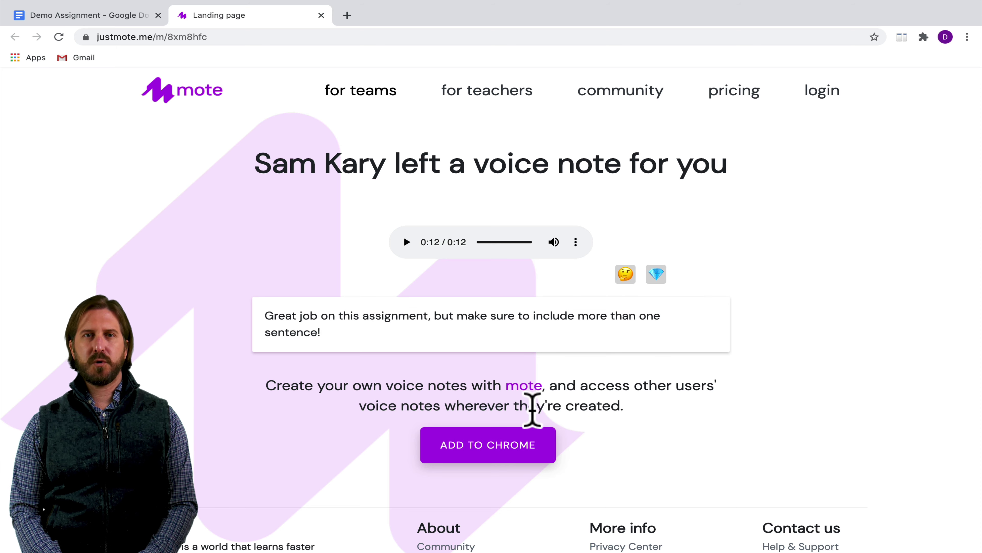
click(511, 449)
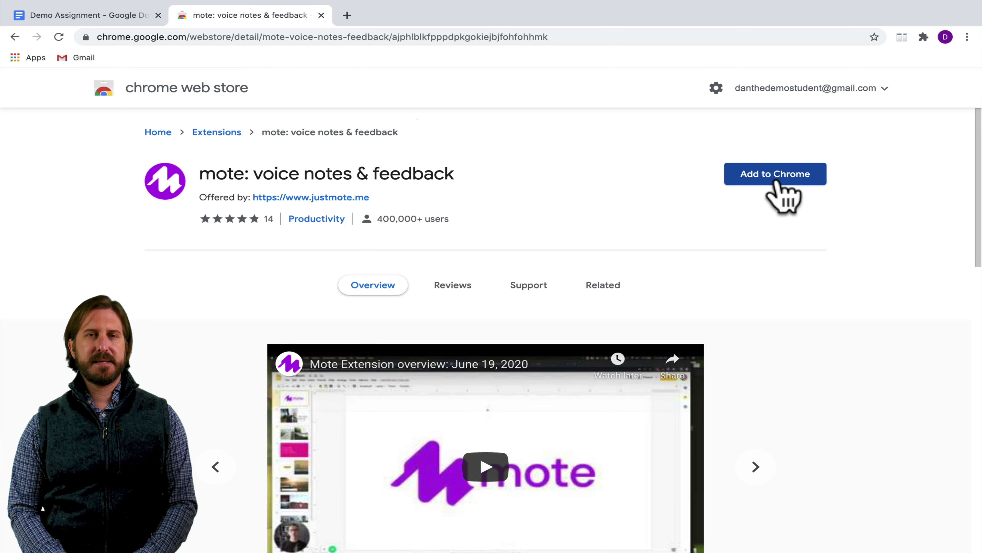
click(778, 179)
click(615, 104)
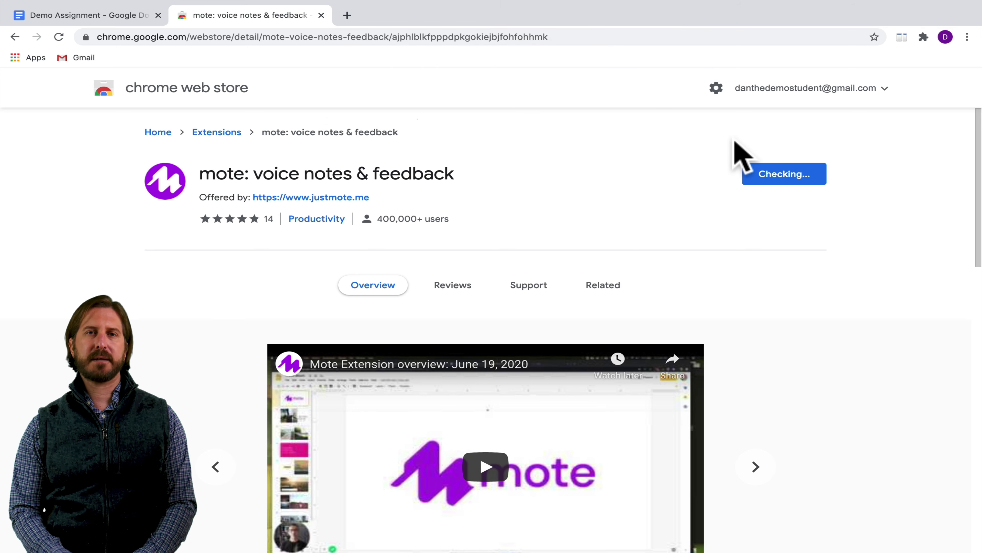
Return to the Demo Assignment document, record a mote voice note as a reply to the teacher's comment, and post it
key(ctrl+1)
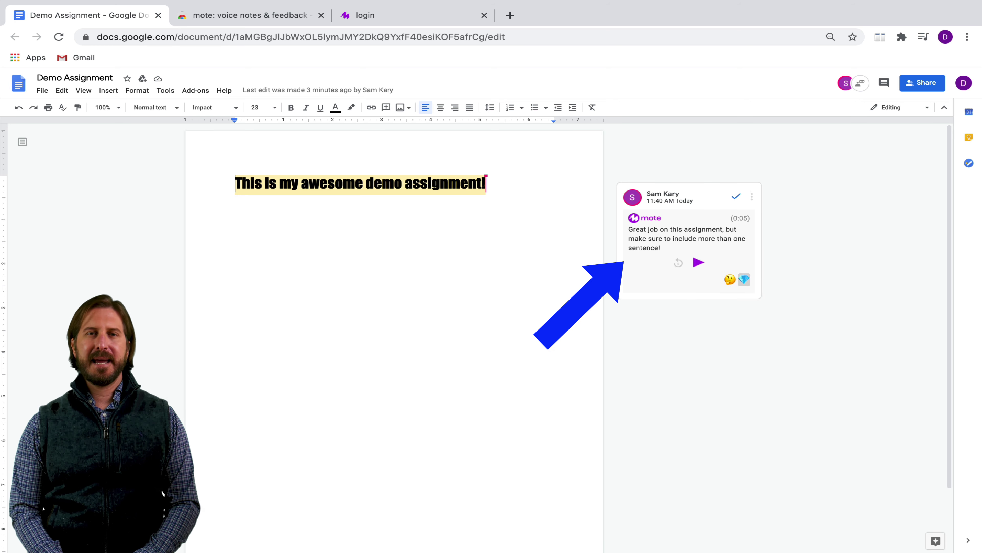
click(752, 288)
click(746, 314)
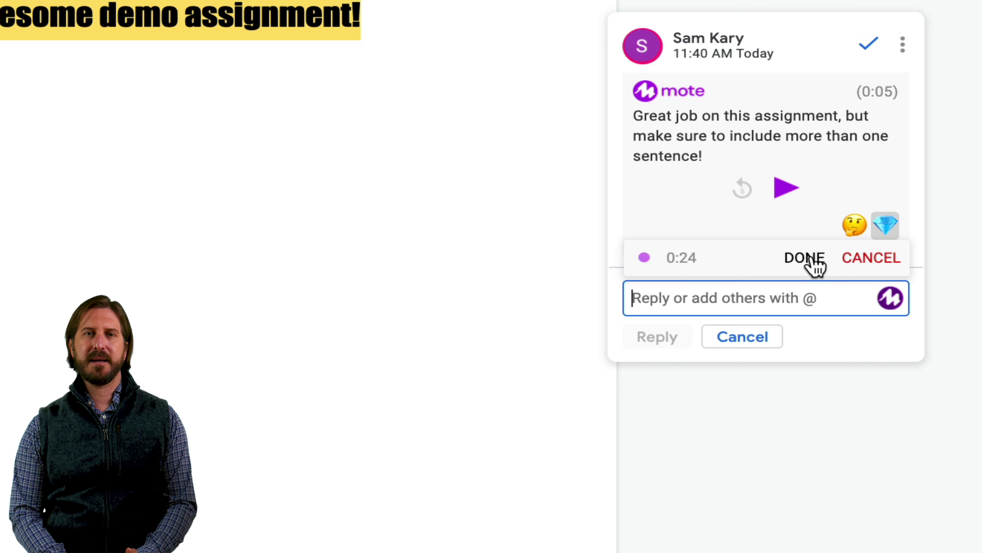
click(816, 264)
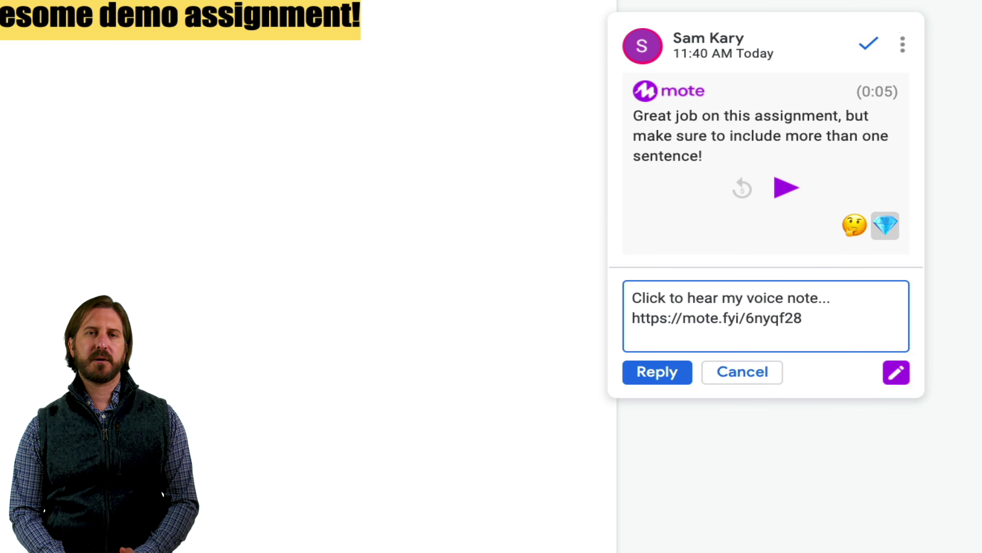
click(658, 380)
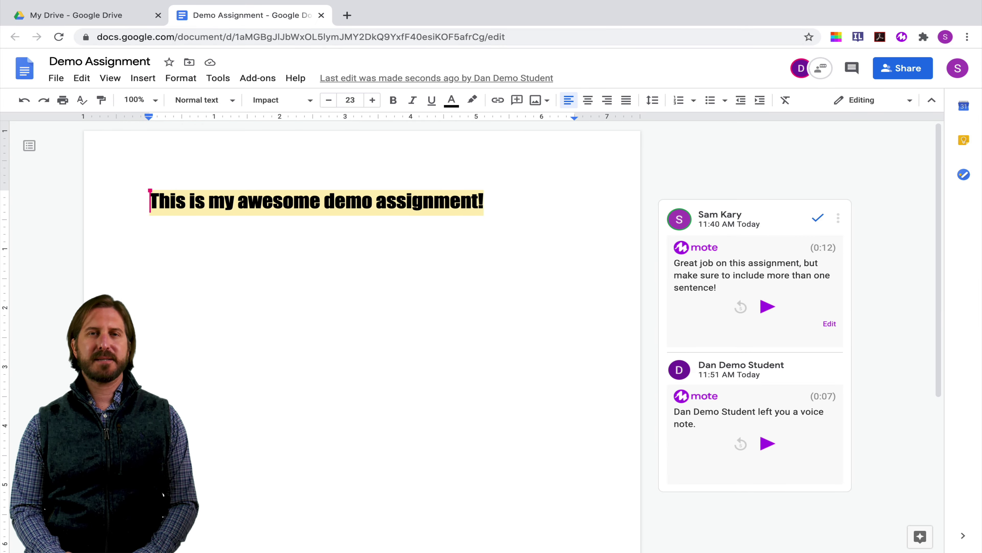
Open the activity and engagement page of the teacher's mote account
scroll(491, 310, down, 3)
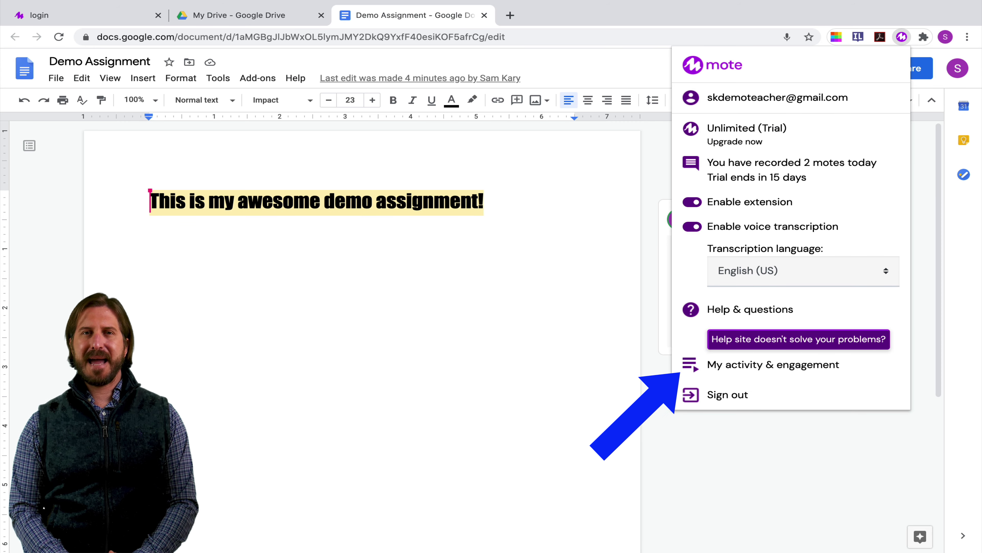
click(773, 364)
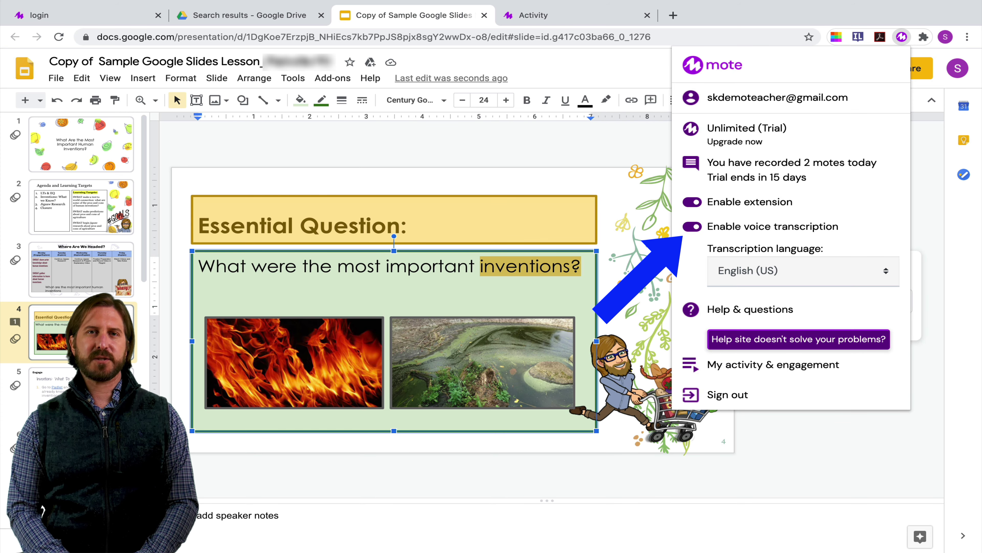
Add a comment on the word "inventions?" on slide 4 of the Google Slides lesson and start recording a mote voice note
drag(712, 256, 581, 256)
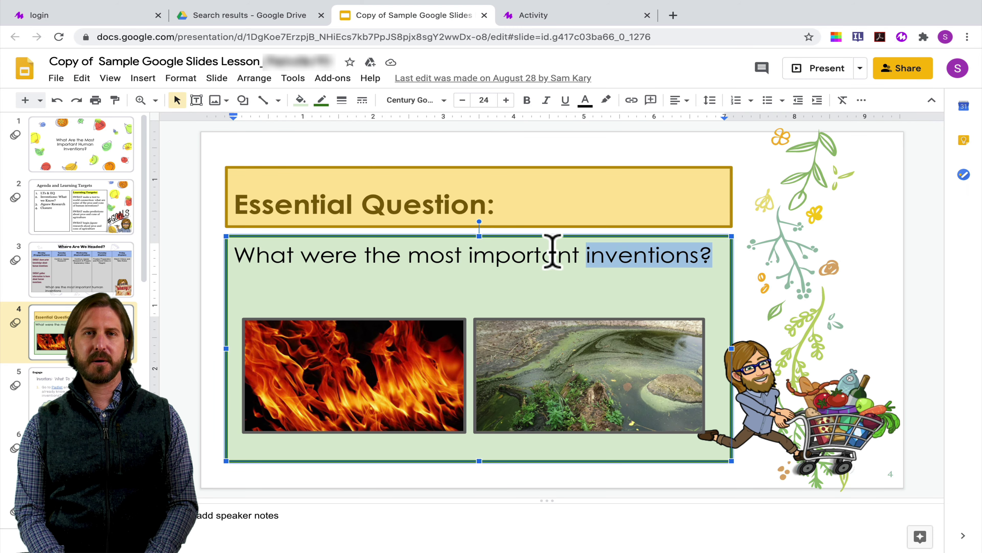
click(142, 78)
click(166, 386)
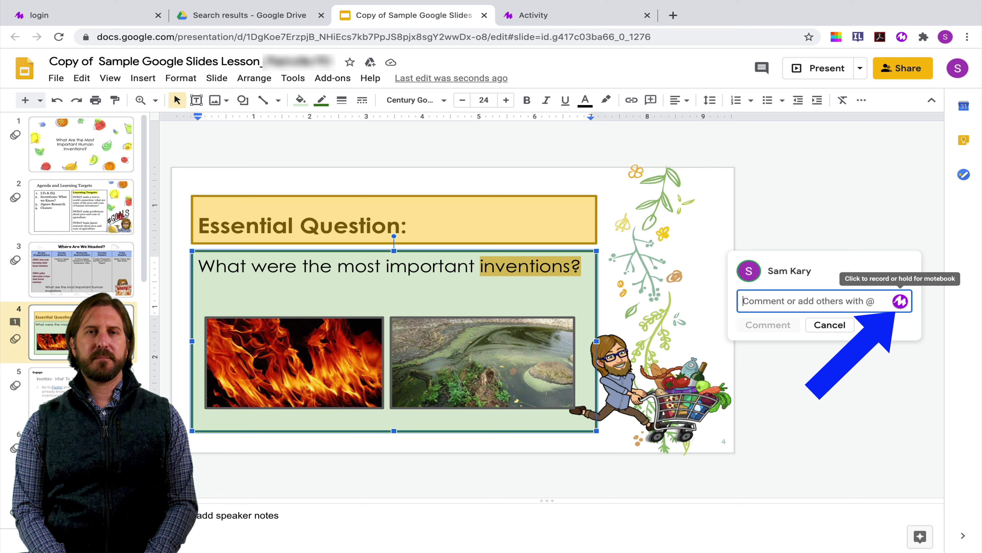
click(900, 300)
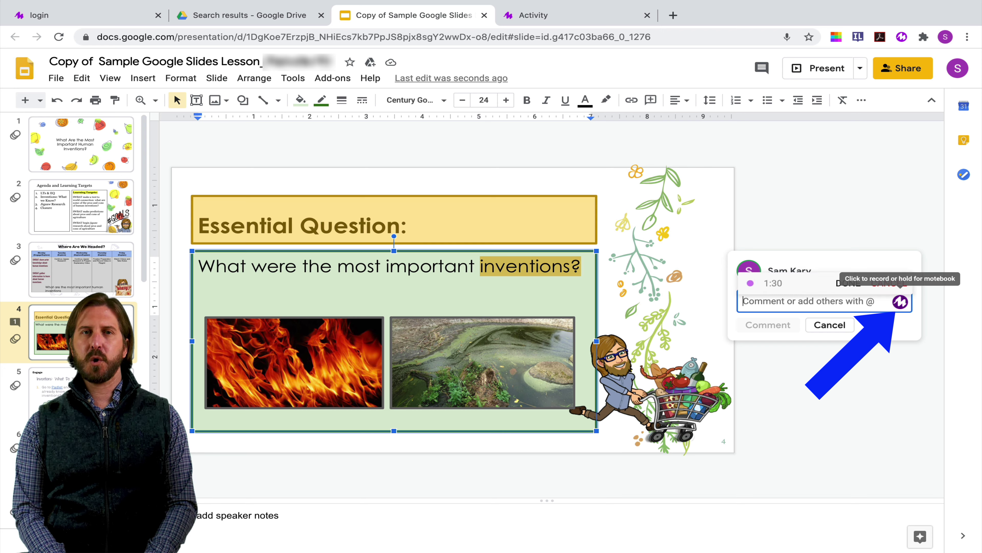